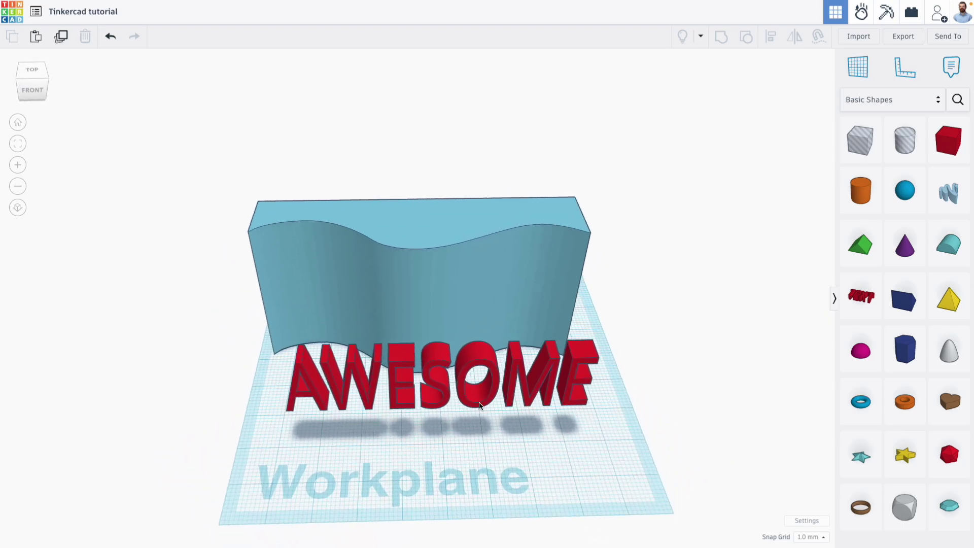
Try to place the straight AWESOME text against the curved face of the wavy wall.
{"action": "mouse_move", "coordinate": [430, 249]}
{"action": "left_mouse_down"}
{"action": "mouse_move", "coordinate": [431, 221]}
{"action": "mouse_move", "coordinate": [433, 244]}
{"action": "left_mouse_up"}
{"action": "right_click_drag", "start_coordinate": [531, 267], "coordinate": [335, 276]}
{"action": "right_click_drag", "start_coordinate": [487, 316], "coordinate": [444, 373]}
{"action": "left_click", "coordinate": [463, 360]}
{"action": "left_click_drag", "start_coordinate": [462, 360], "coordinate": [436, 237]}
{"action": "right_click_drag", "start_coordinate": [436, 237], "coordinate": [373, 286]}
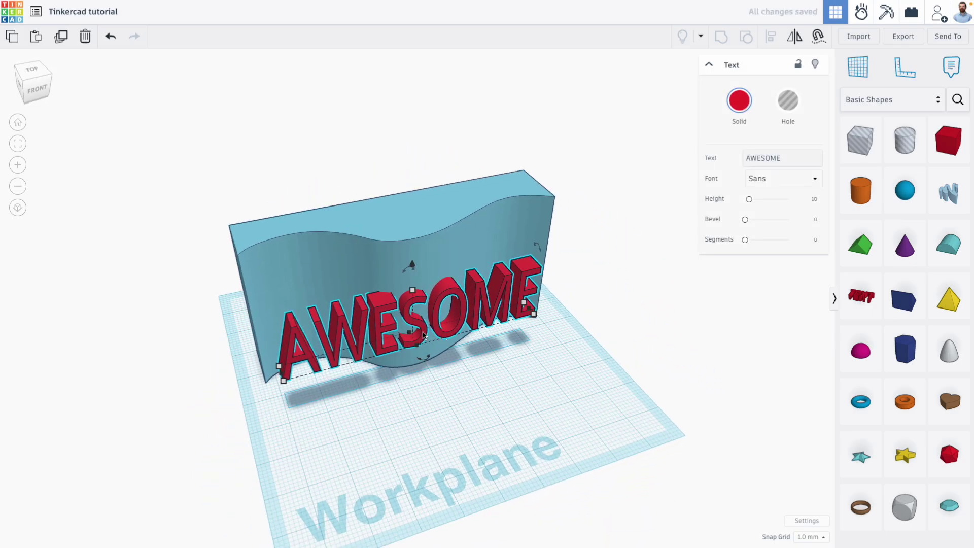
Move the AWESOME text away from the wavy wall to the front of the workplane.
{"action": "right_click_drag", "start_coordinate": [391, 334], "coordinate": [406, 325]}
{"action": "left_click_drag", "start_coordinate": [380, 331], "coordinate": [400, 363]}
{"action": "right_click_drag", "start_coordinate": [445, 331], "coordinate": [374, 363]}
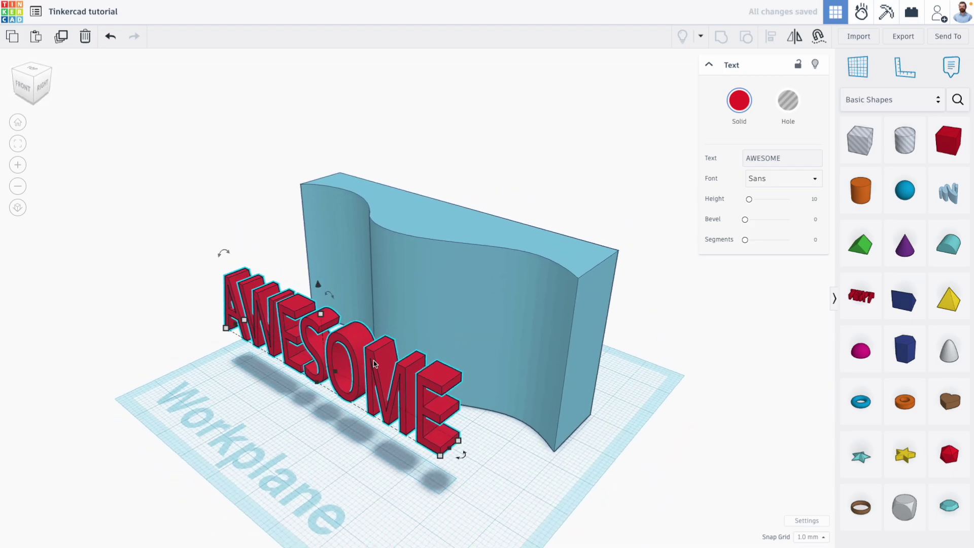
{"action": "left_click_drag", "start_coordinate": [374, 363], "coordinate": [347, 389]}
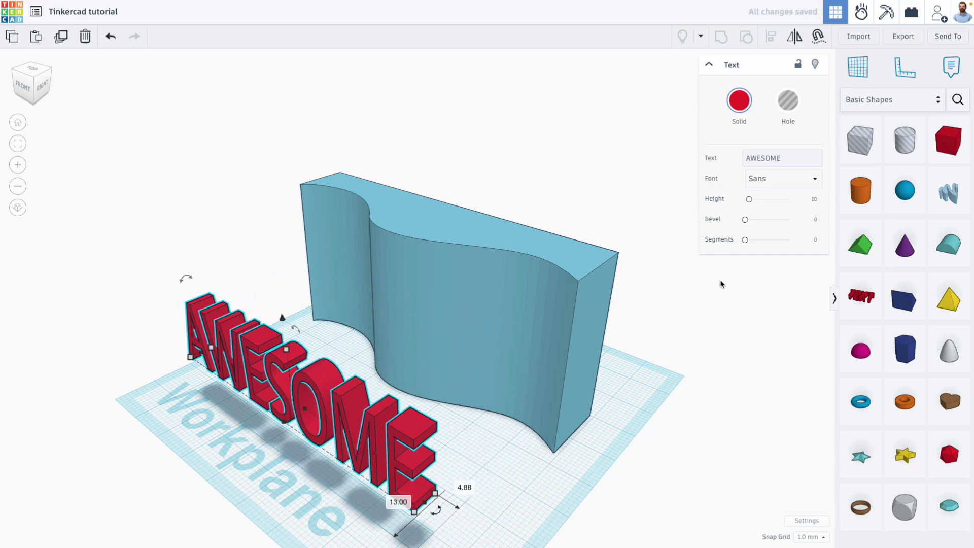
Add the letter A from Design Starters, cruise it onto the wall's curved face, and set a workplane there.
{"action": "left_click", "coordinate": [894, 108]}
{"action": "left_click", "coordinate": [889, 163]}
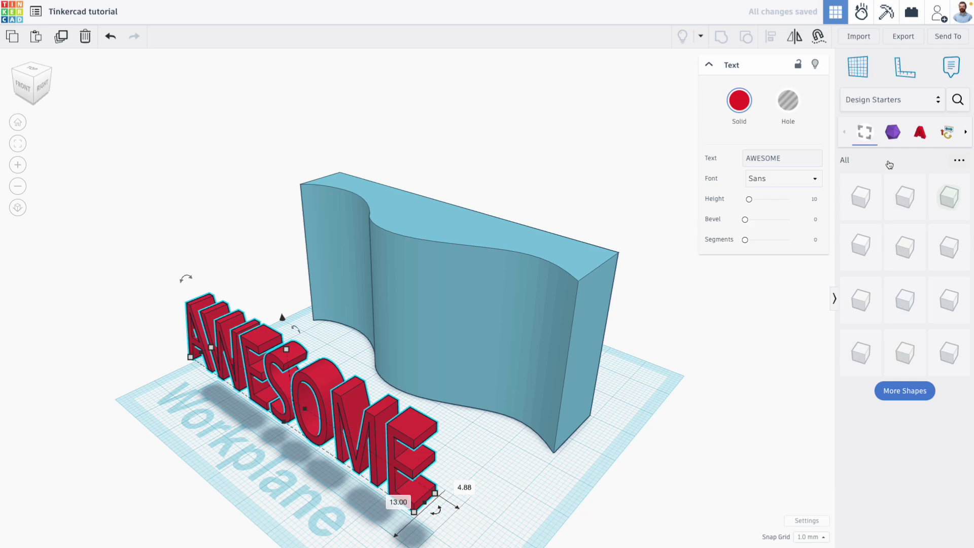
{"action": "left_click_drag", "start_coordinate": [869, 252], "coordinate": [525, 448]}
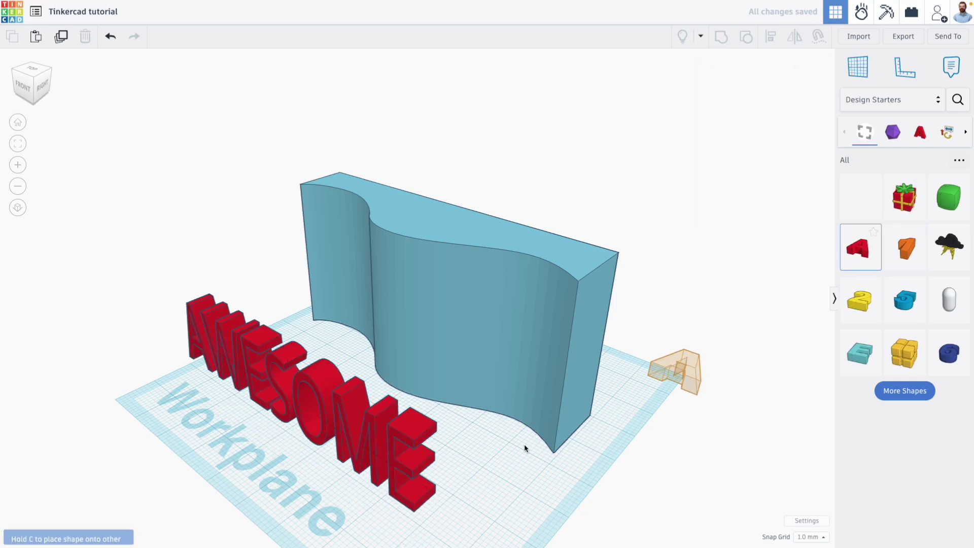
{"action": "left_click_drag", "start_coordinate": [446, 387], "coordinate": [458, 420]}
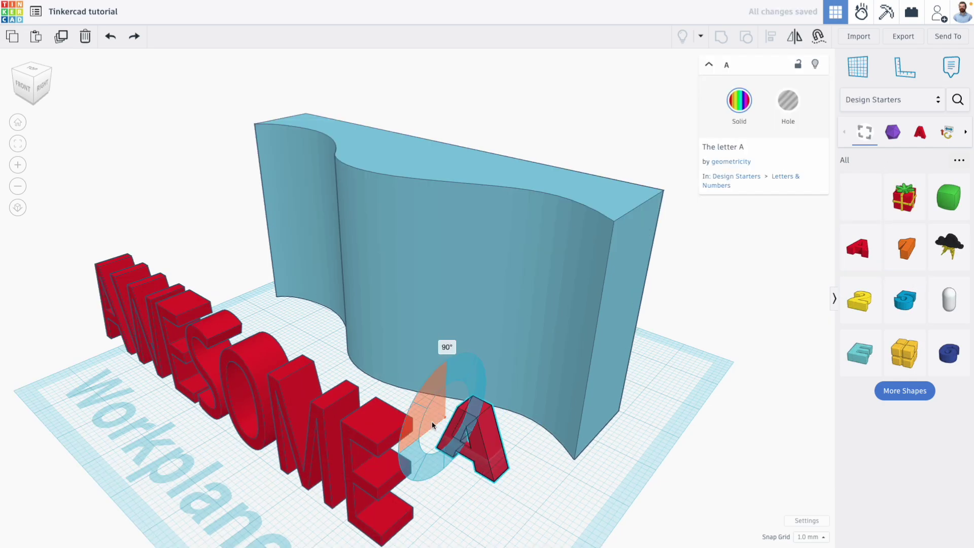
{"action": "left_click", "coordinate": [812, 34]}
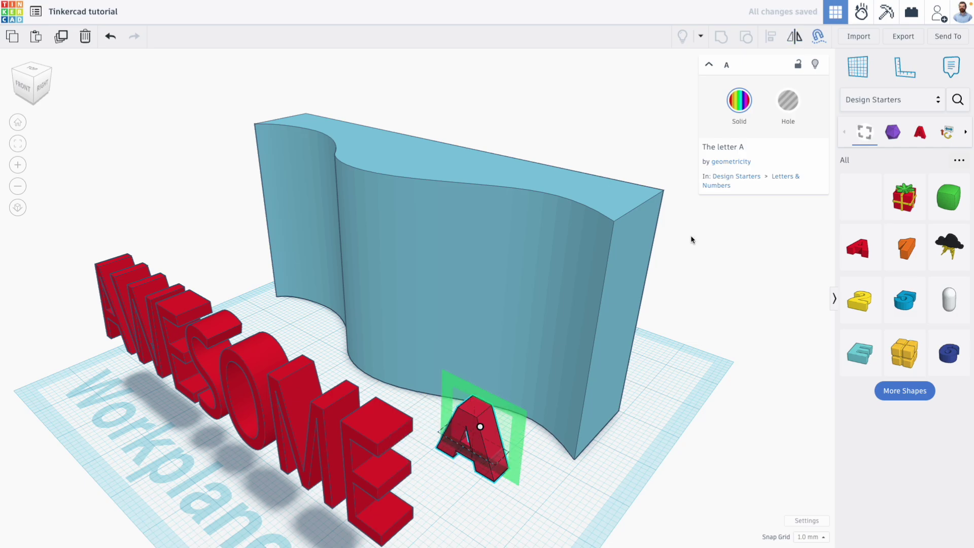
{"action": "left_click_drag", "start_coordinate": [481, 428], "coordinate": [539, 345]}
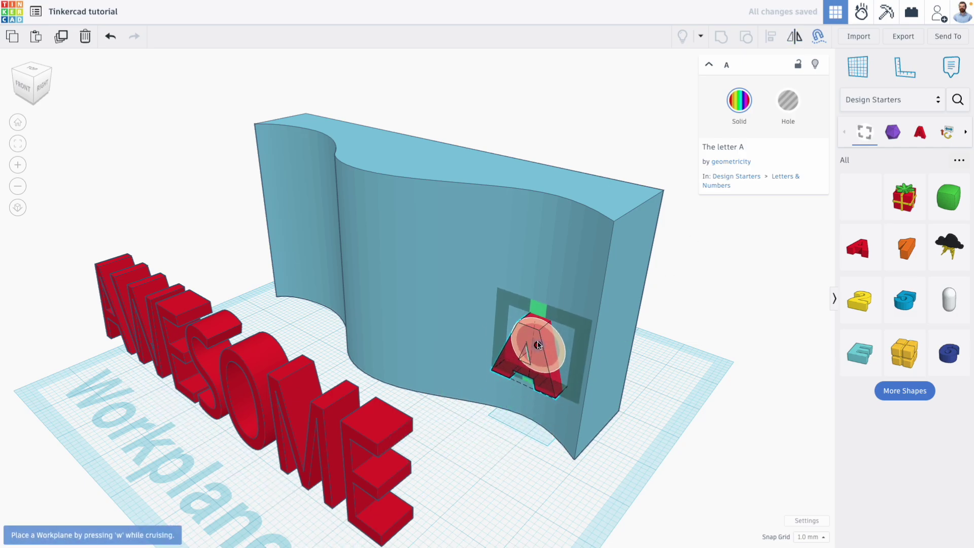
{"action": "key", "text": "w"}
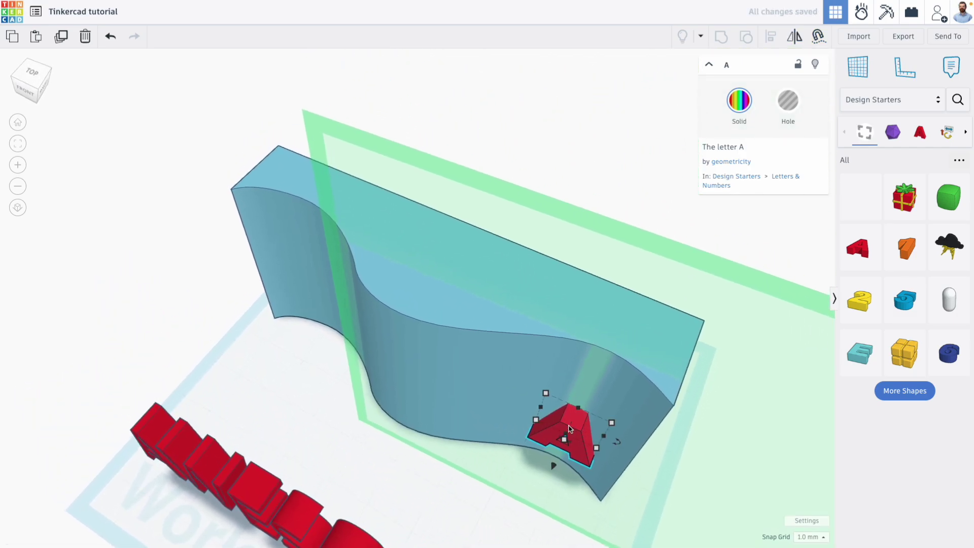
Duplicate the letter A and cruise the copy onto the curved face beside the first one.
{"action": "left_click_drag", "start_coordinate": [554, 432], "coordinate": [491, 428], "text": "alt"}
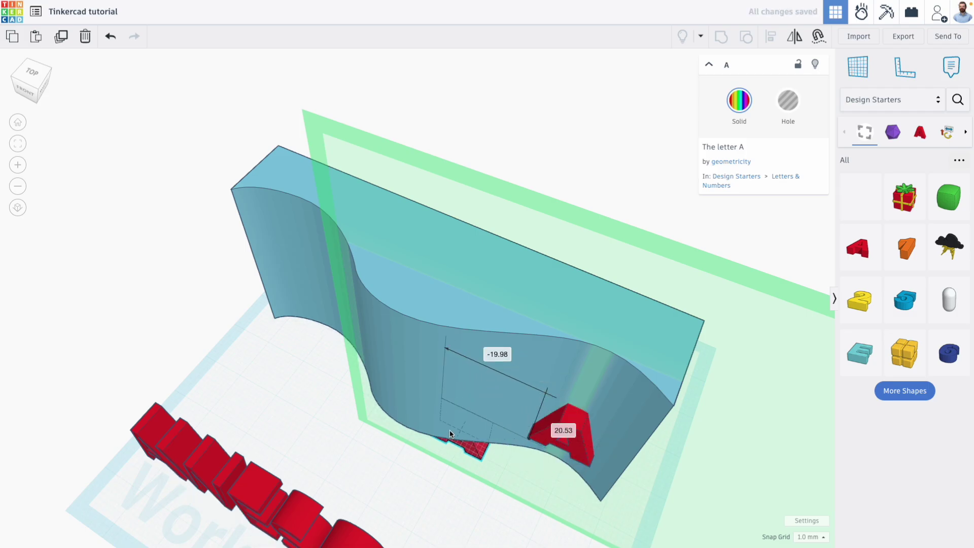
{"action": "left_click", "coordinate": [819, 36]}
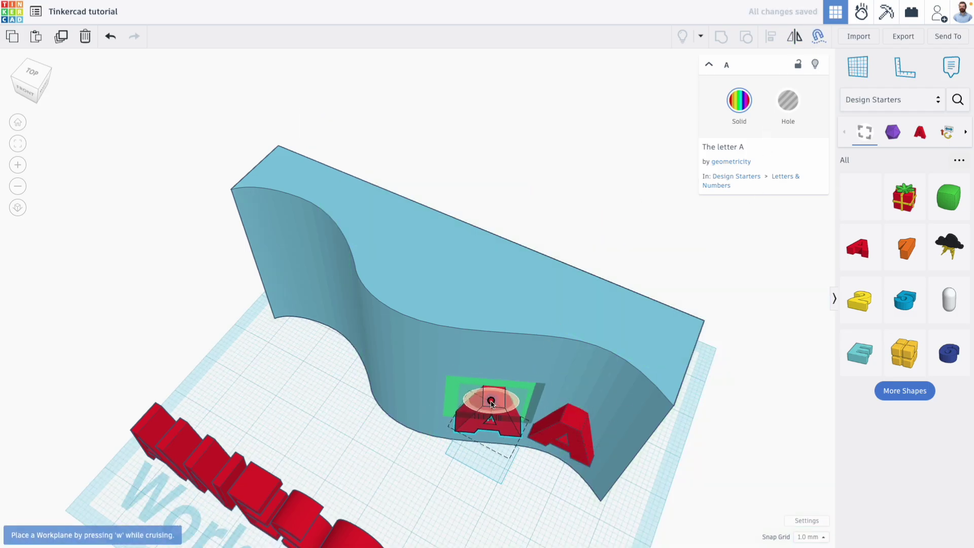
{"action": "left_click", "coordinate": [491, 401]}
Delete both single A letters from the wavy wall.
{"action": "right_click_drag", "start_coordinate": [460, 507], "coordinate": [364, 399]}
{"action": "left_click", "coordinate": [500, 421]}
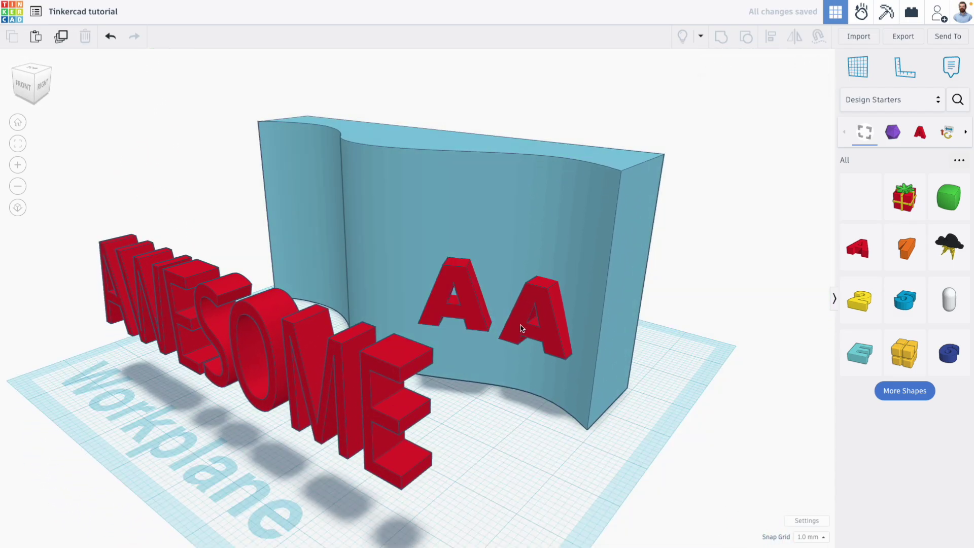
{"action": "key", "text": "Delete"}
{"action": "left_click", "coordinate": [464, 292]}
{"action": "key", "text": "Delete"}
Move the wavy wall about 39 mm back, away from the AWESOME text.
{"action": "mouse_move", "coordinate": [356, 404]}
{"action": "right_mouse_down"}
{"action": "mouse_move", "coordinate": [488, 388]}
{"action": "mouse_move", "coordinate": [477, 318]}
{"action": "mouse_move", "coordinate": [448, 242]}
{"action": "mouse_move", "coordinate": [509, 269]}
{"action": "mouse_move", "coordinate": [448, 327]}
{"action": "mouse_move", "coordinate": [468, 304]}
{"action": "mouse_move", "coordinate": [459, 253]}
{"action": "right_mouse_up"}
{"action": "left_click", "coordinate": [446, 325]}
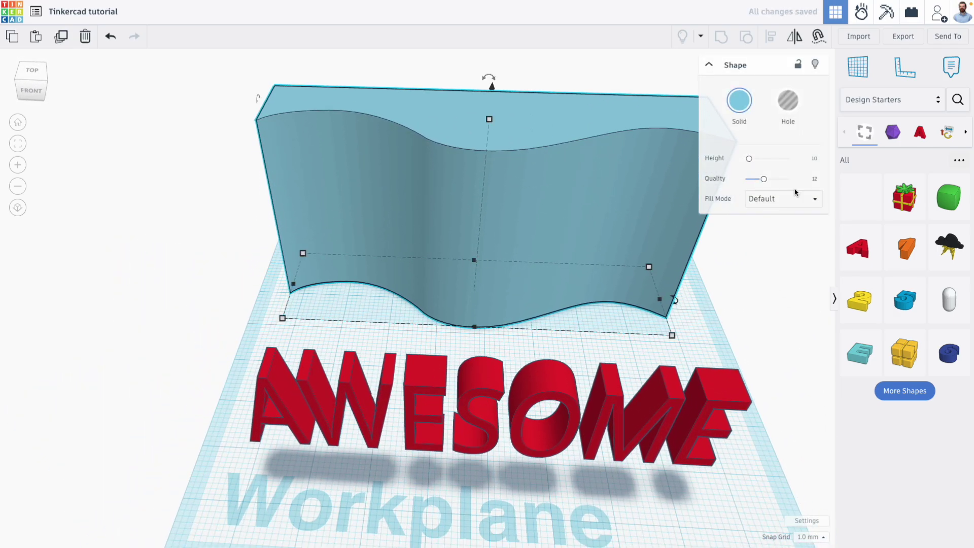
{"action": "left_click", "coordinate": [866, 97]}
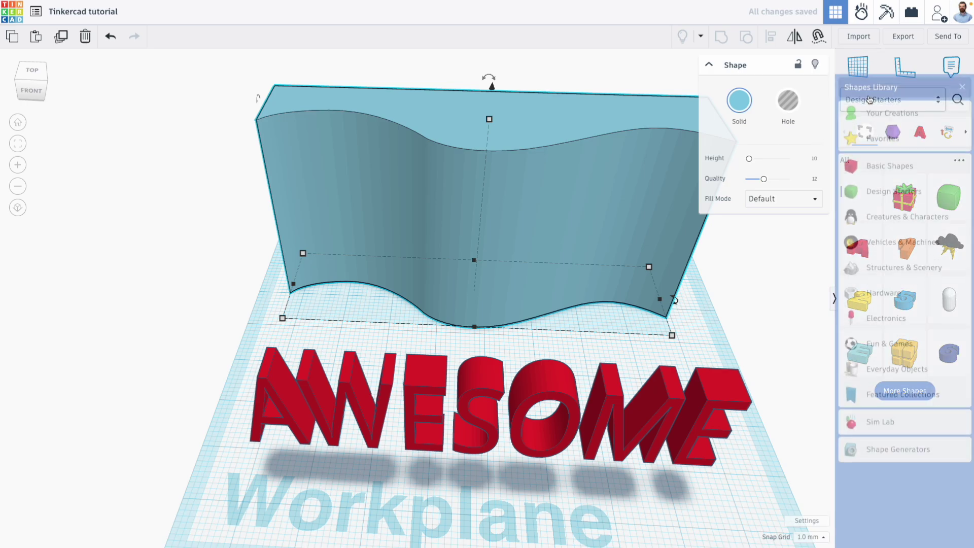
{"action": "left_click", "coordinate": [832, 298]}
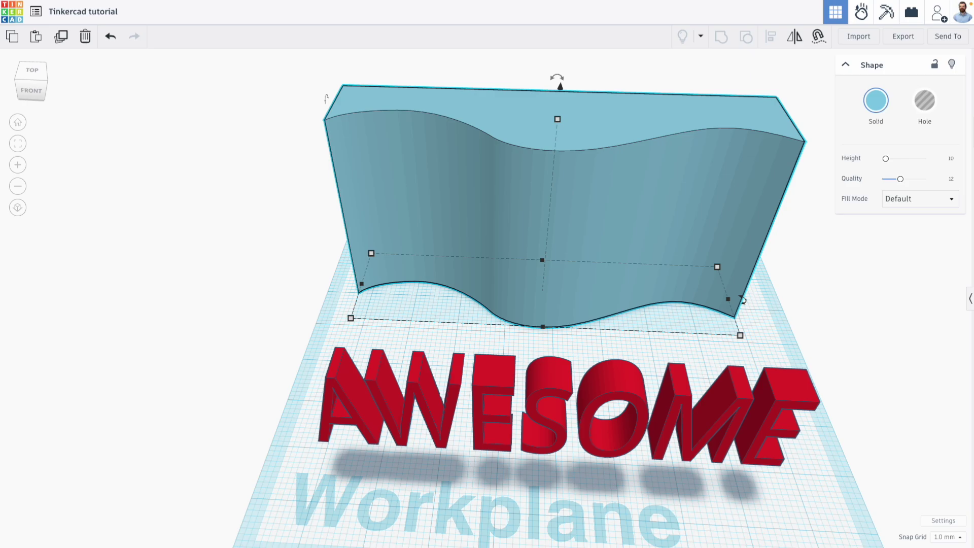
{"action": "right_click_drag", "start_coordinate": [829, 356], "coordinate": [622, 321]}
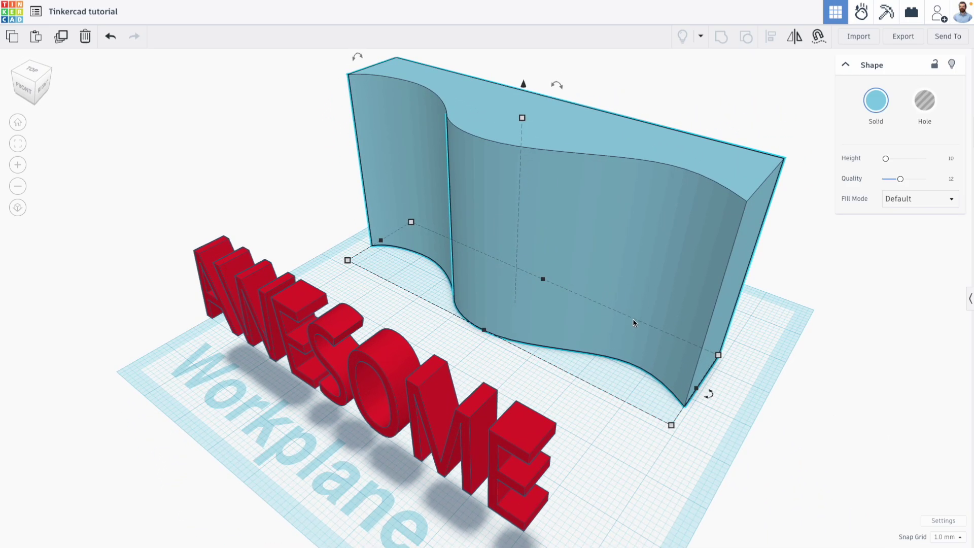
{"action": "scroll", "coordinate": [622, 321], "scroll_direction": "down", "scroll_amount": 3}
{"action": "middle_click_drag", "start_coordinate": [629, 328], "coordinate": [600, 396]}
{"action": "right_click_drag", "start_coordinate": [554, 309], "coordinate": [530, 308]}
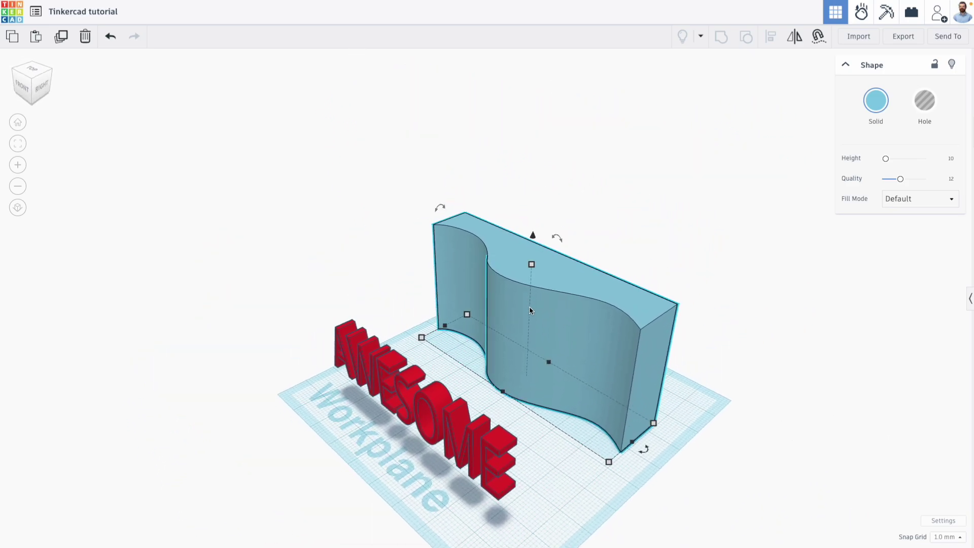
{"action": "left_click_drag", "start_coordinate": [529, 308], "coordinate": [568, 320]}
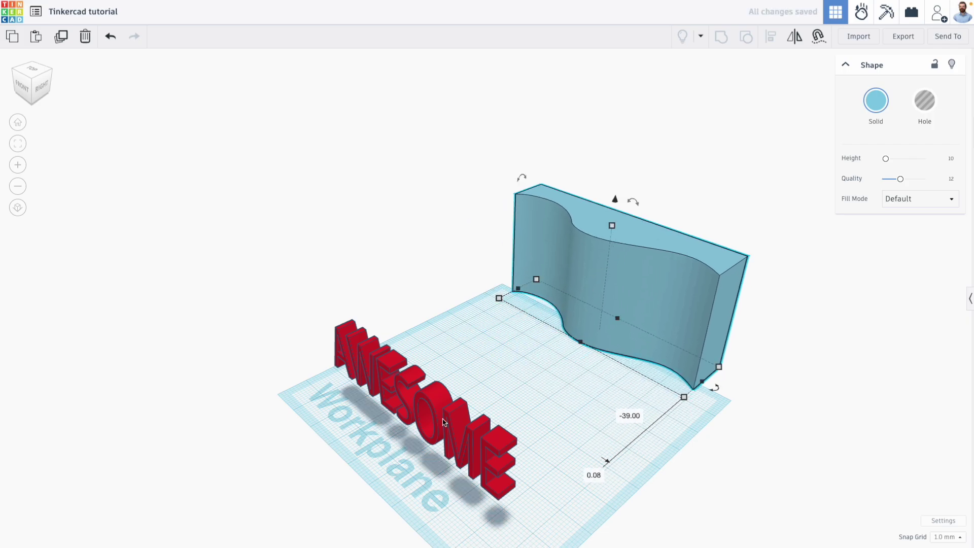
Stretch the AWESOME text deep across the workplane and turn it into a hole.
{"action": "left_click_drag", "start_coordinate": [443, 422], "coordinate": [378, 434]}
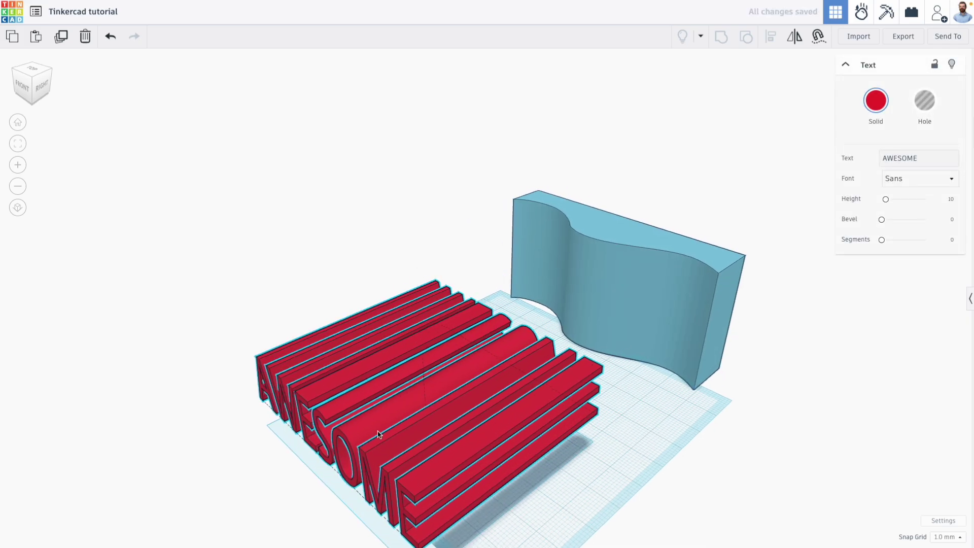
{"action": "right_click_drag", "start_coordinate": [378, 434], "coordinate": [352, 466]}
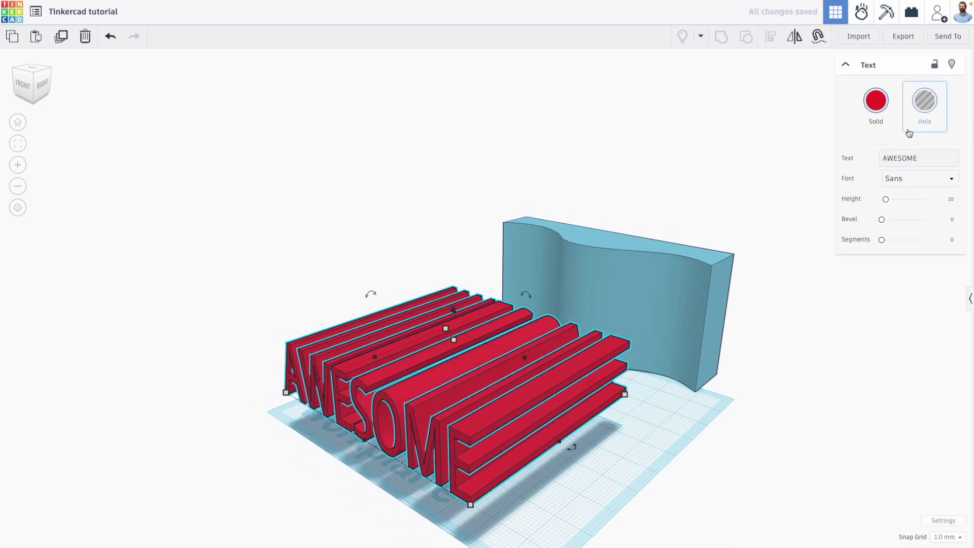
{"action": "left_click", "coordinate": [923, 121]}
{"action": "right_click_drag", "start_coordinate": [504, 376], "coordinate": [585, 351]}
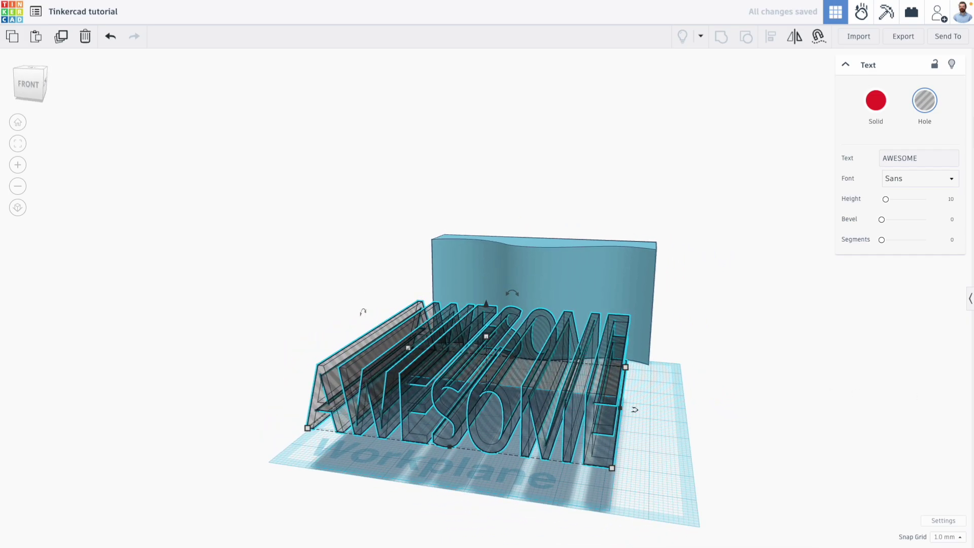
Add a solid box from Basic Shapes at the start of the AWESOME hole text and stretch one side to 52 mm.
{"action": "left_click", "coordinate": [971, 299]}
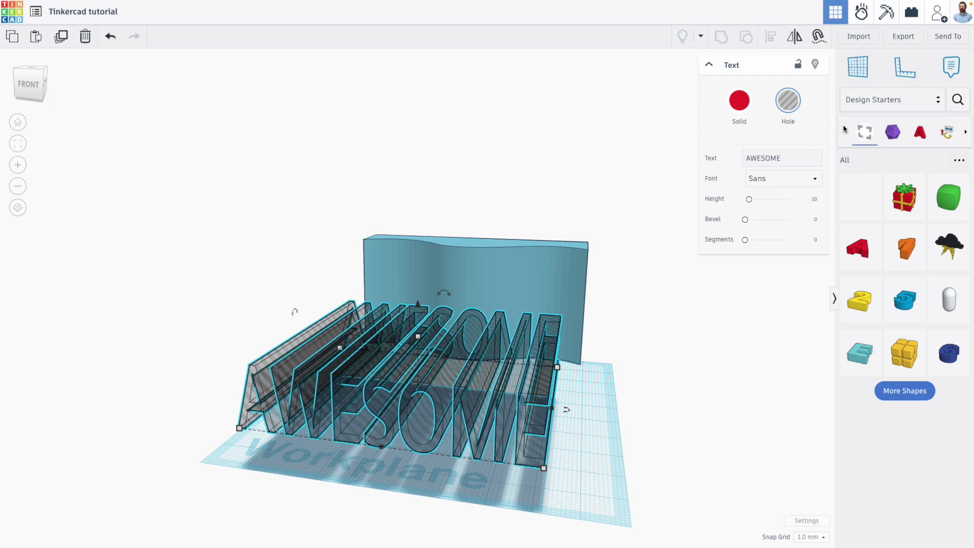
{"action": "left_click", "coordinate": [868, 104]}
{"action": "left_click", "coordinate": [873, 141]}
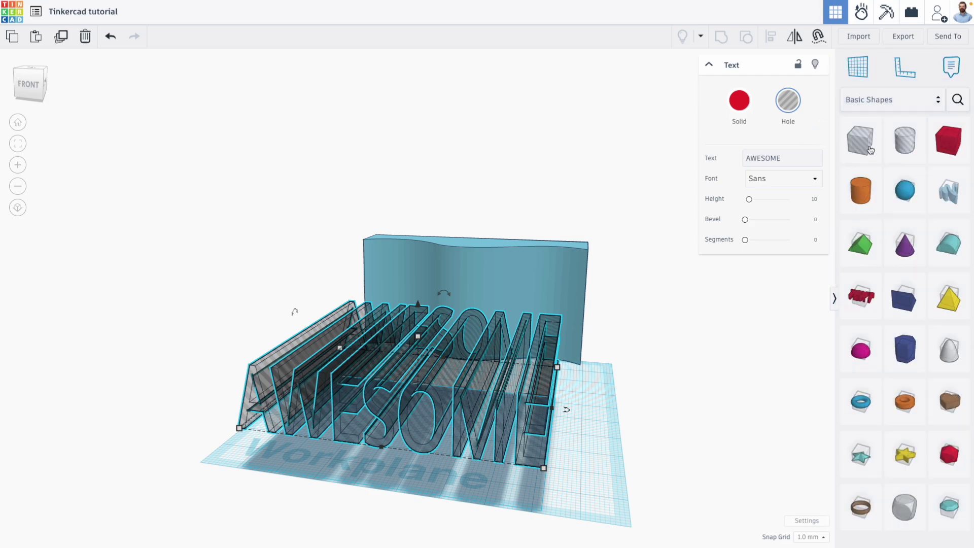
{"action": "left_click_drag", "start_coordinate": [948, 140], "coordinate": [278, 443]}
{"action": "right_click_drag", "start_coordinate": [278, 442], "coordinate": [278, 214]}
{"action": "left_click_drag", "start_coordinate": [264, 227], "coordinate": [249, 234]}
{"action": "left_click_drag", "start_coordinate": [317, 235], "coordinate": [411, 229]}
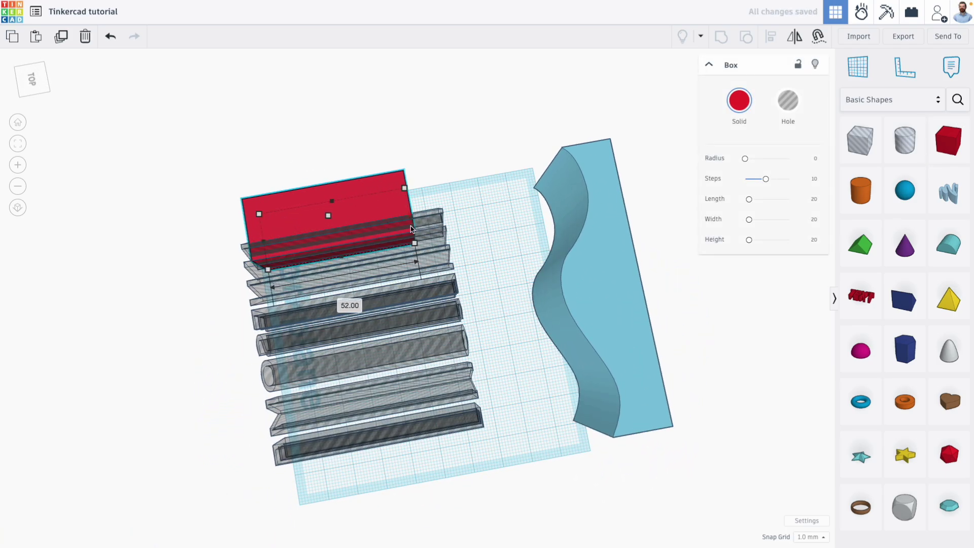
Enlarge the box in width and height so that it surrounds the AWESOME hole text.
{"action": "mouse_move", "coordinate": [339, 343]}
{"action": "right_mouse_down"}
{"action": "mouse_move", "coordinate": [448, 333]}
{"action": "mouse_move", "coordinate": [444, 298]}
{"action": "right_mouse_up"}
{"action": "left_click_drag", "start_coordinate": [327, 423], "coordinate": [601, 439]}
{"action": "left_click_drag", "start_coordinate": [429, 373], "coordinate": [420, 270]}
{"action": "right_click_drag", "start_coordinate": [478, 365], "coordinate": [390, 376]}
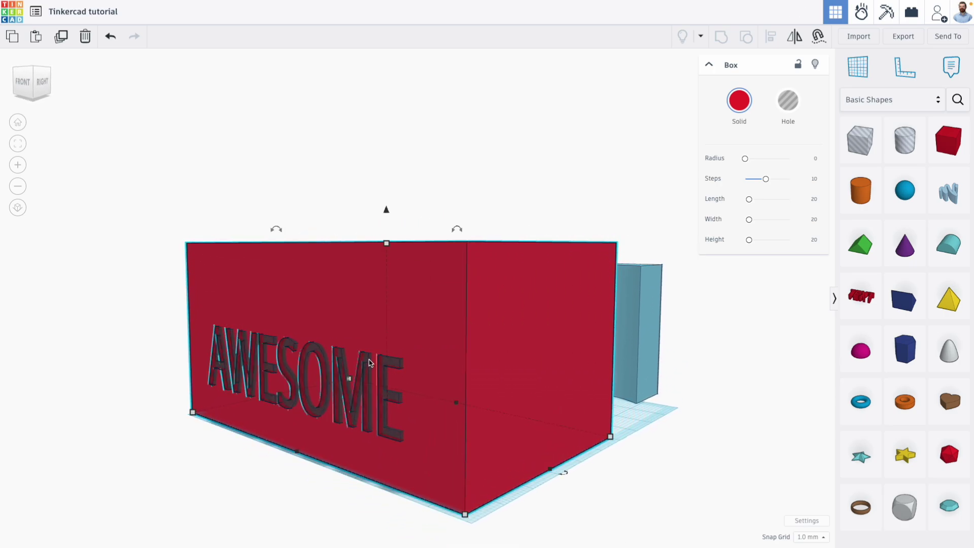
Group the box with the AWESOME hole text and turn the grouped block into a hole.
{"action": "left_click", "coordinate": [515, 404]}
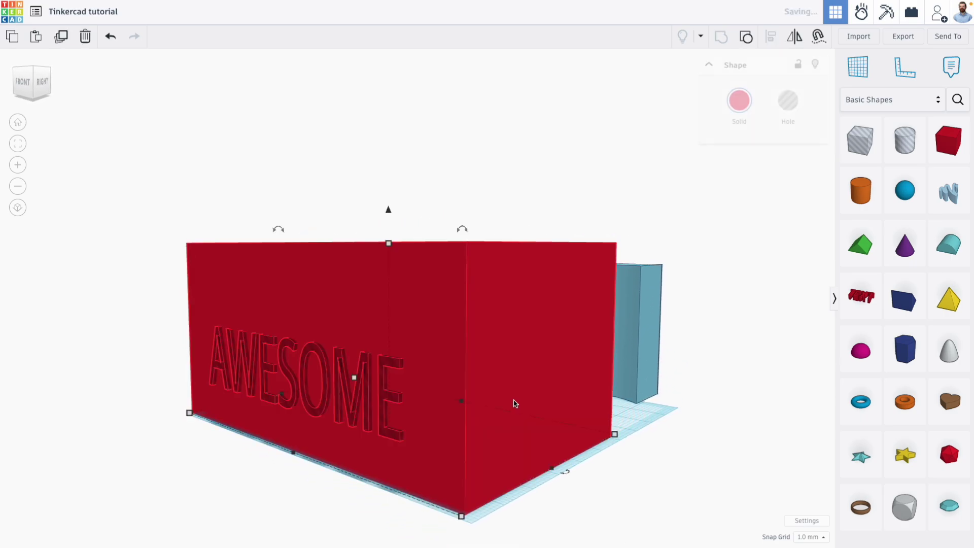
{"action": "right_click_drag", "start_coordinate": [457, 398], "coordinate": [622, 391]}
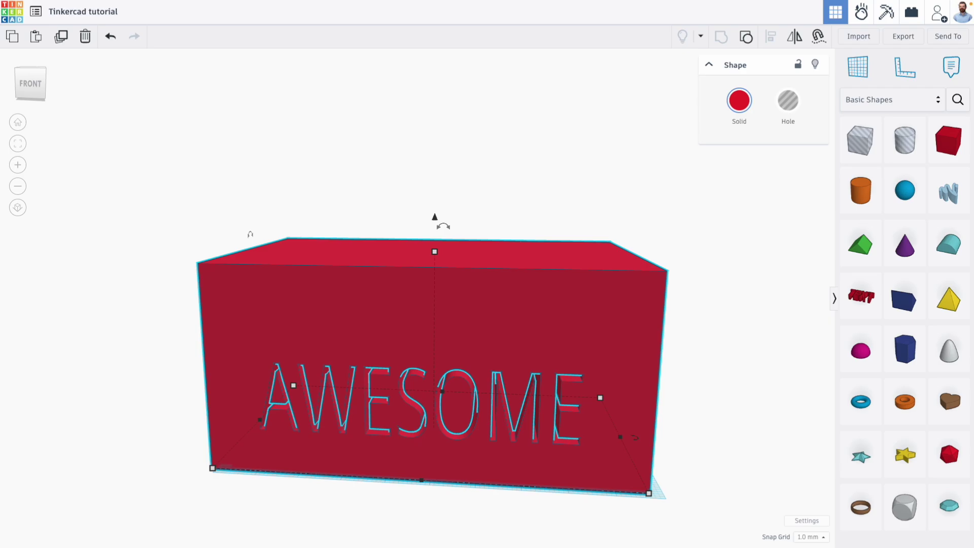
{"action": "right_click_drag", "start_coordinate": [512, 301], "coordinate": [432, 340]}
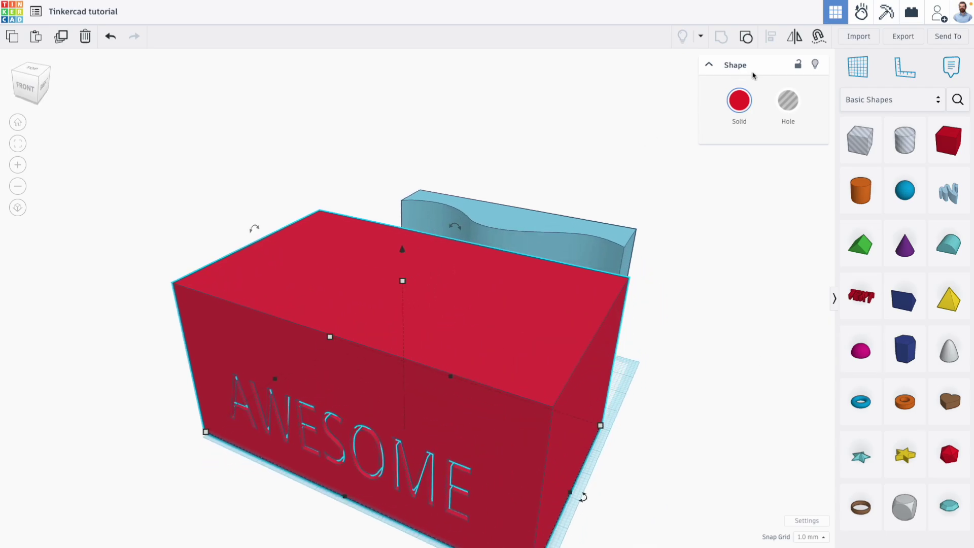
{"action": "left_click", "coordinate": [799, 106]}
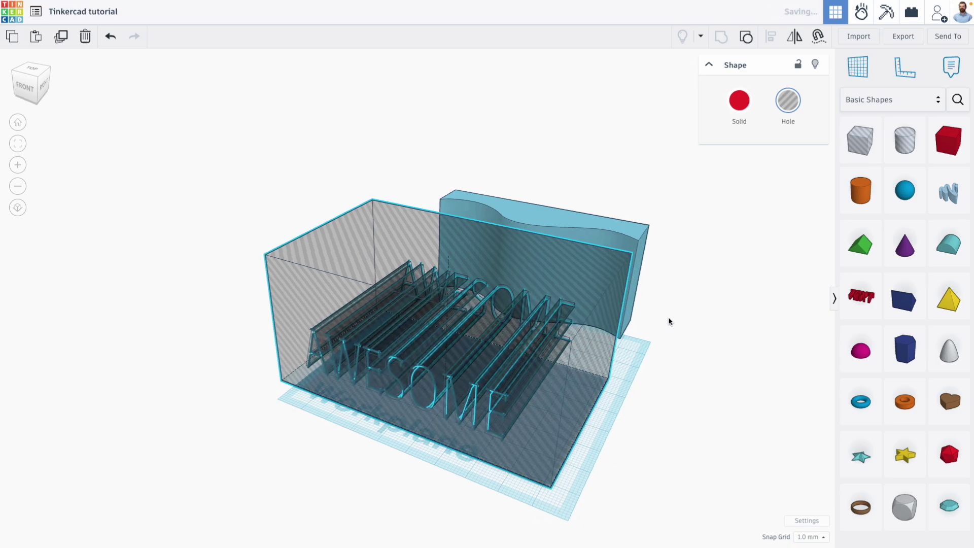
Duplicate the wavy wall 63 mm forward into the hole block and shift the block 3 mm to enclose the copy.
{"action": "right_click_drag", "start_coordinate": [667, 320], "coordinate": [663, 210]}
{"action": "left_click_drag", "start_coordinate": [604, 293], "coordinate": [397, 290]}
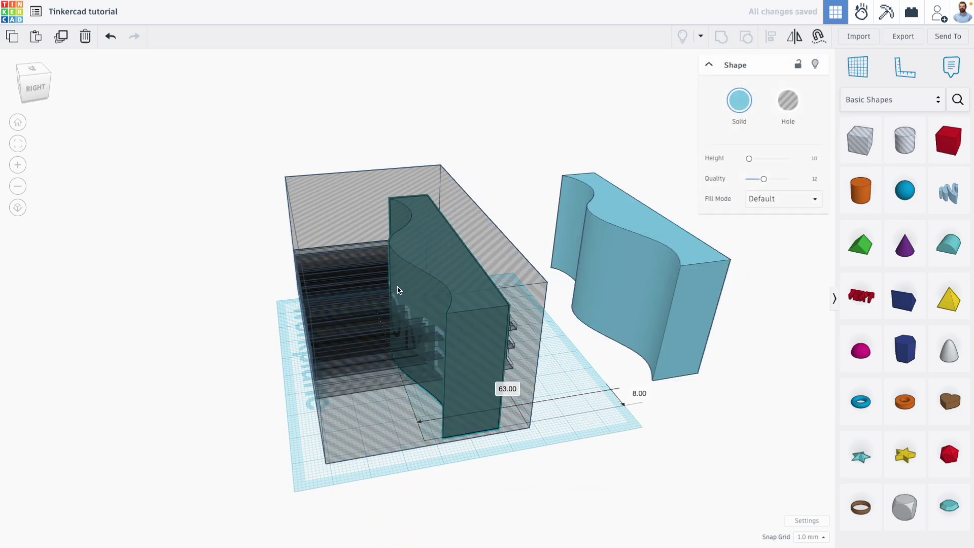
{"action": "right_click_drag", "start_coordinate": [366, 282], "coordinate": [611, 275]}
{"action": "left_click_drag", "start_coordinate": [585, 294], "coordinate": [576, 295]}
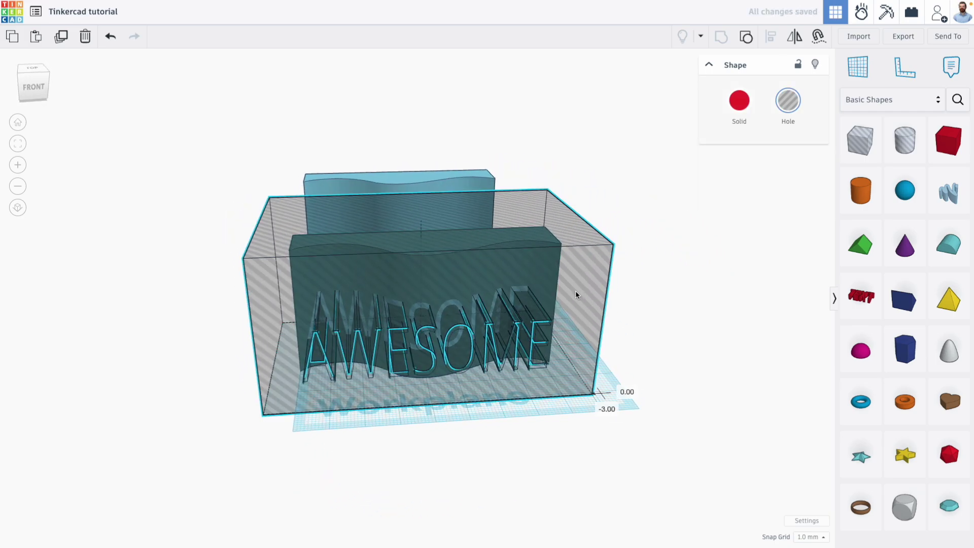
Group the wall copy with the hole block to cut it down to curved AWESOME letters.
{"action": "right_click_drag", "start_coordinate": [573, 303], "coordinate": [220, 262]}
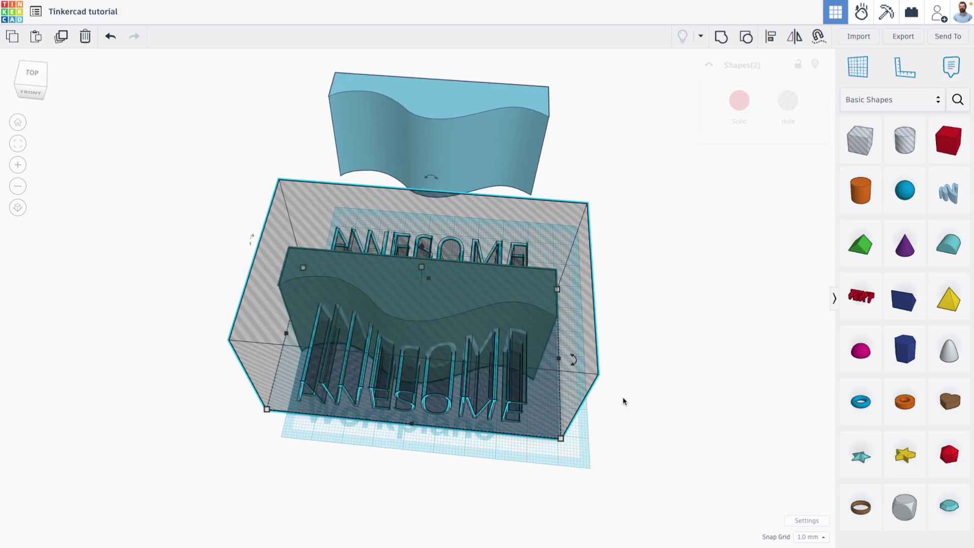
{"action": "left_click", "coordinate": [719, 41]}
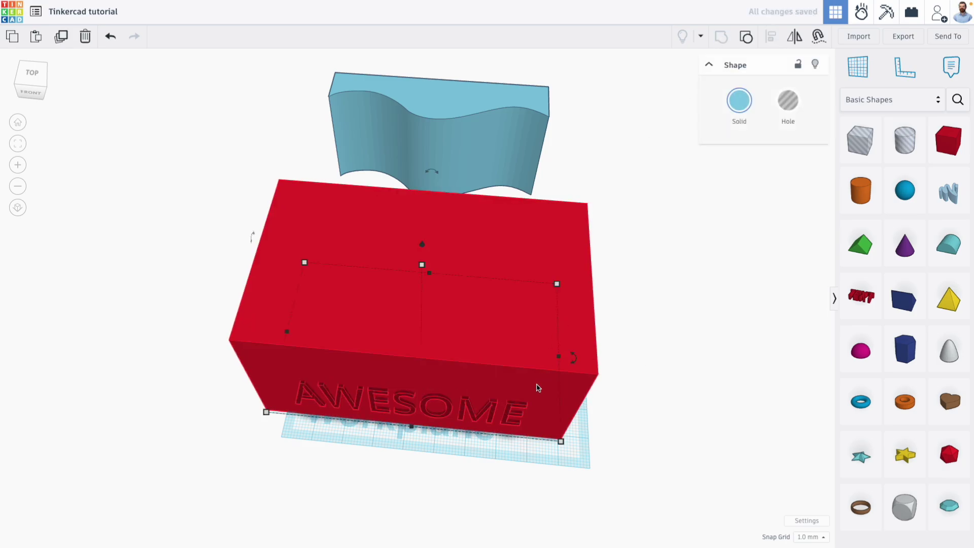
{"action": "right_click_drag", "start_coordinate": [566, 392], "coordinate": [262, 391]}
{"action": "scroll", "coordinate": [430, 327], "scroll_direction": "up", "scroll_amount": 3}
Move the remaining wavy wall forward, close behind the curved letters.
{"action": "left_click_drag", "start_coordinate": [408, 165], "coordinate": [451, 217], "text": "alt"}
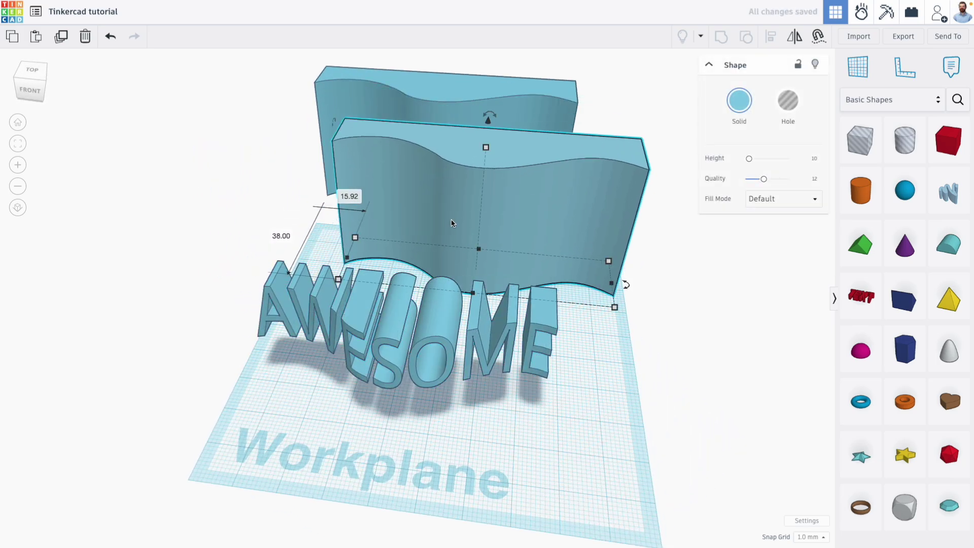
{"action": "key", "text": "ctrl+z"}
{"action": "left_click_drag", "start_coordinate": [415, 119], "coordinate": [394, 202]}
{"action": "right_click_drag", "start_coordinate": [394, 202], "coordinate": [507, 177]}
Drop the curved AWESOME letters onto the workplane and position them centrally in front of the wall.
{"action": "left_click_drag", "start_coordinate": [460, 296], "coordinate": [533, 308]}
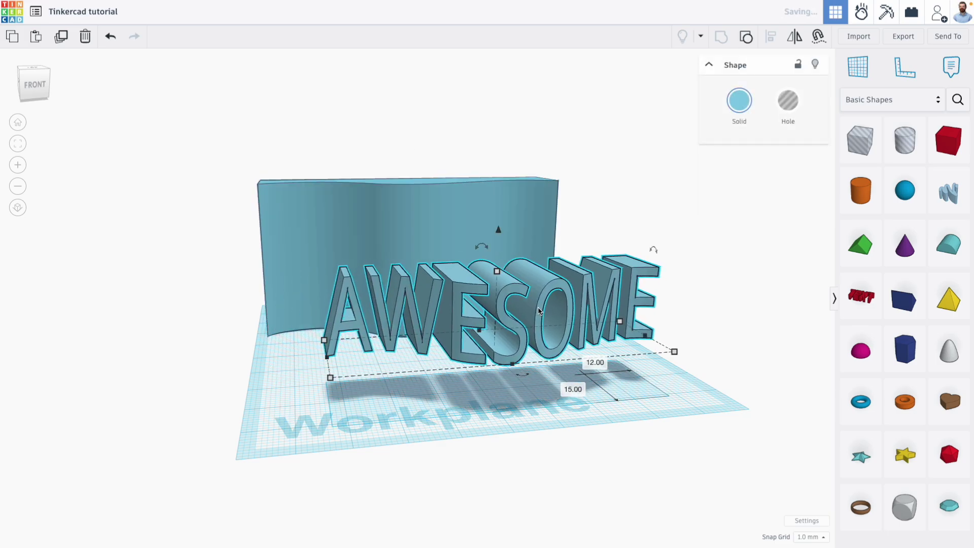
{"action": "key", "text": "d"}
{"action": "right_click_drag", "start_coordinate": [533, 307], "coordinate": [534, 406]}
{"action": "left_click_drag", "start_coordinate": [533, 406], "coordinate": [487, 366]}
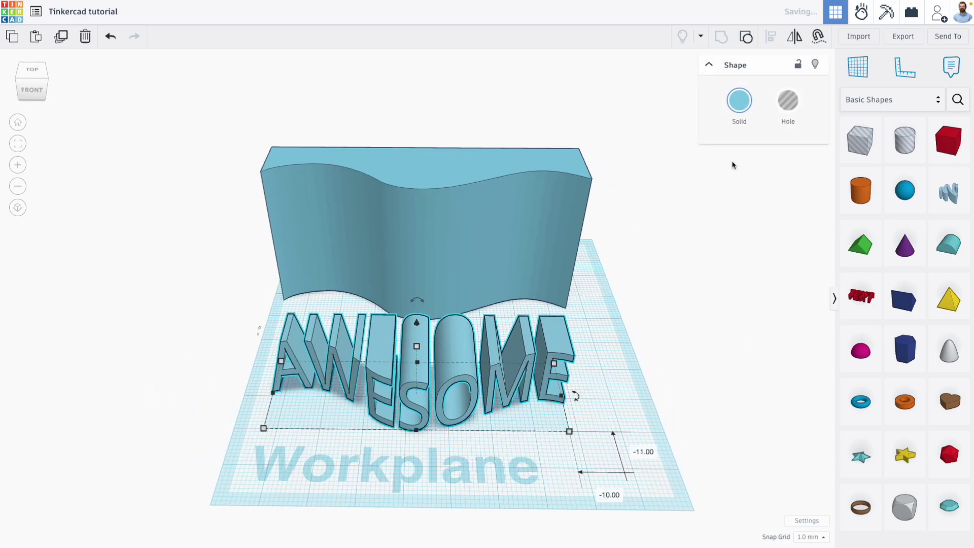
Color the curved letters dark blue and move them 38 mm back into the wall's curved face.
{"action": "left_click", "coordinate": [740, 111]}
{"action": "left_click", "coordinate": [730, 231]}
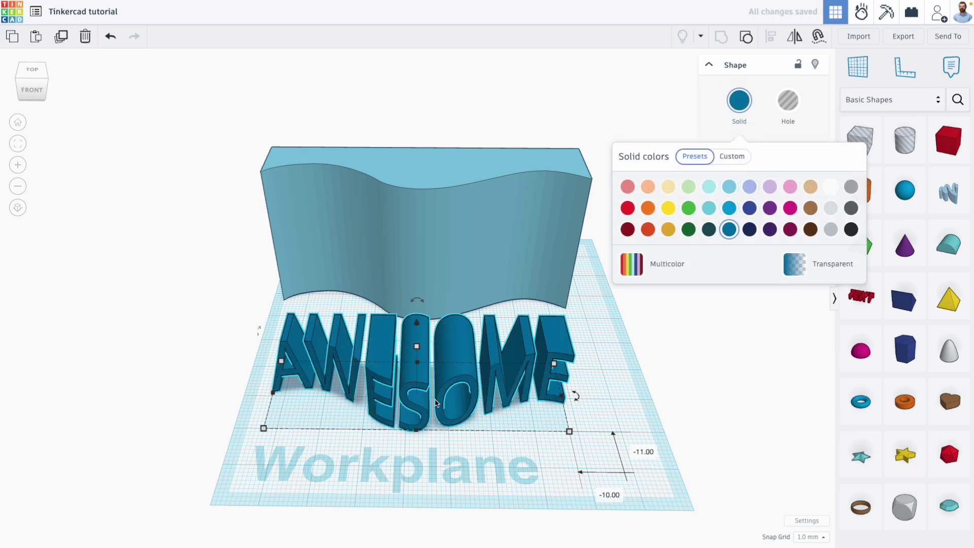
{"action": "left_click_drag", "start_coordinate": [449, 401], "coordinate": [441, 282]}
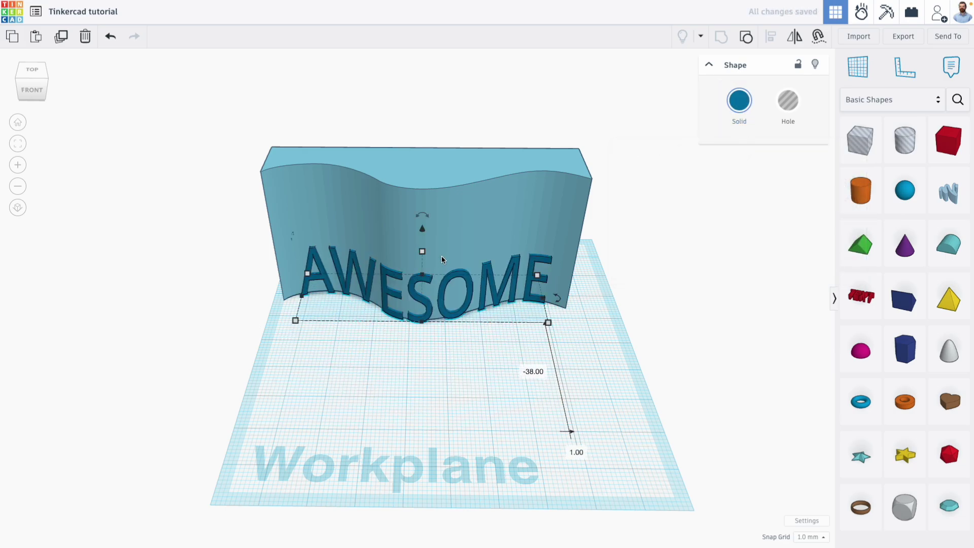
Raise the curved AWESOME letters to about the middle of the wall's height and deselect them.
{"action": "left_click_drag", "start_coordinate": [421, 229], "coordinate": [424, 192]}
{"action": "right_click_drag", "start_coordinate": [424, 191], "coordinate": [398, 198]}
{"action": "scroll", "coordinate": [370, 183], "scroll_direction": "up", "scroll_amount": 3}
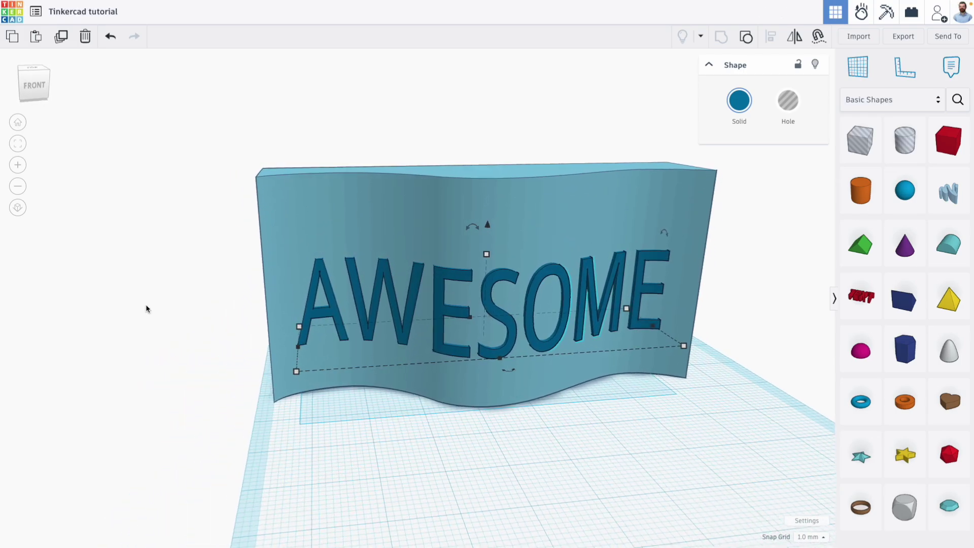
{"action": "left_click", "coordinate": [146, 309]}
{"action": "right_click_drag", "start_coordinate": [392, 355], "coordinate": [244, 403]}
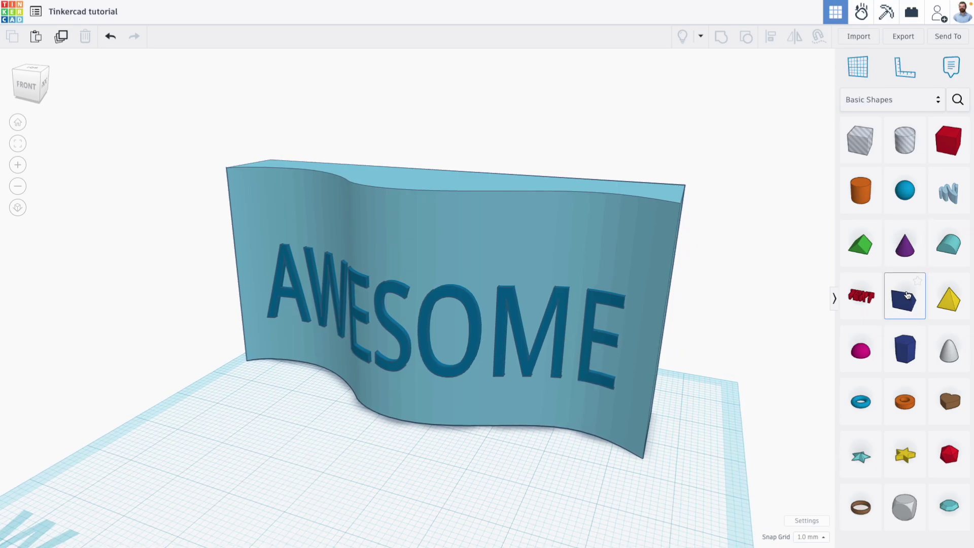